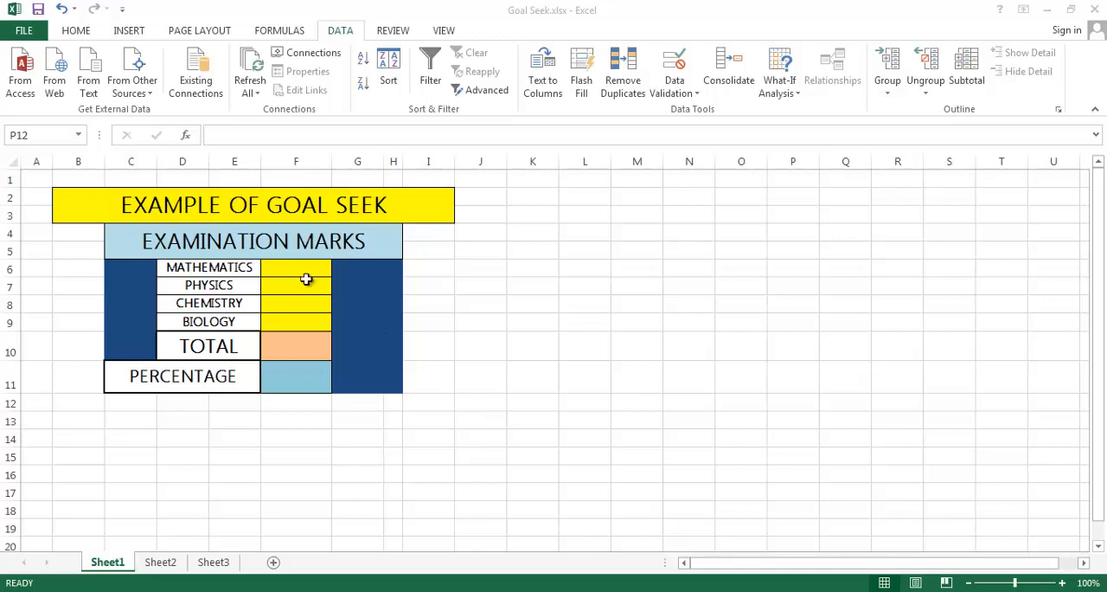
pyautogui.click(303, 271)
pyautogui.click(345, 319)
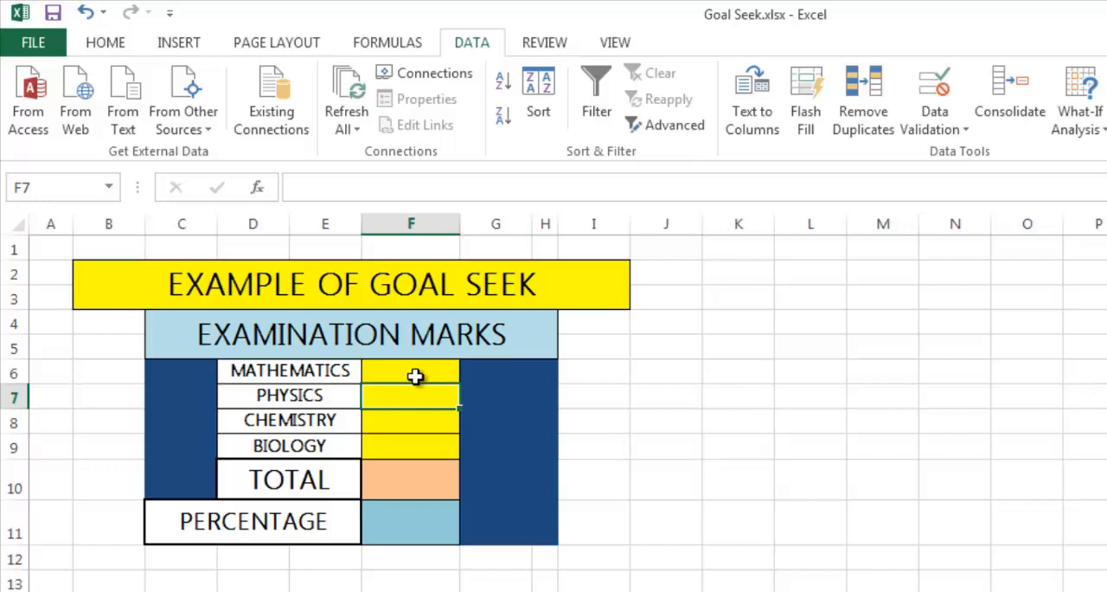
pyautogui.click(415, 376)
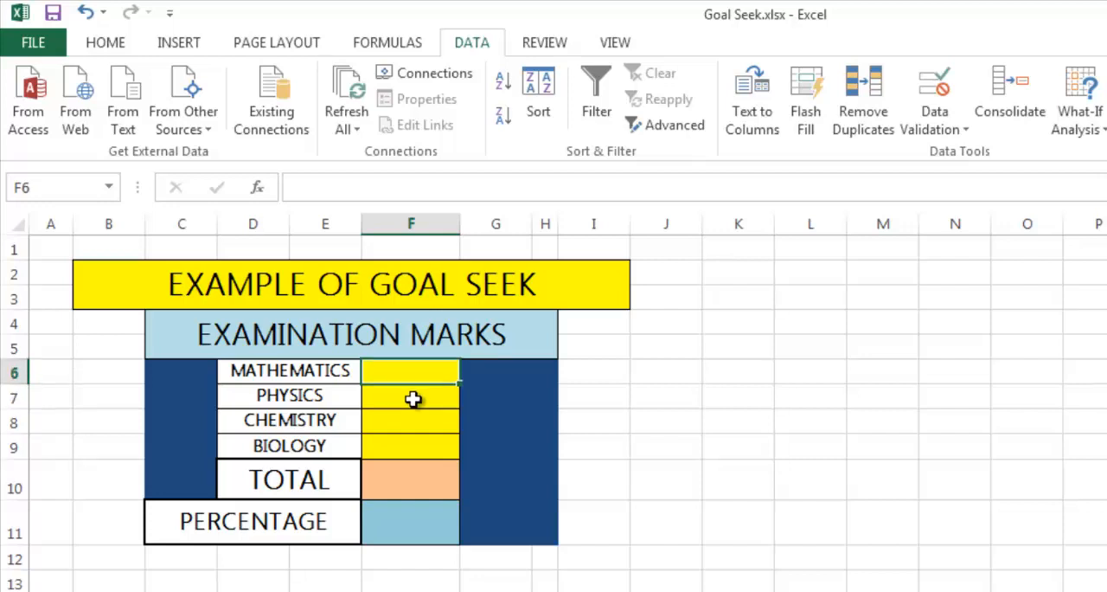
pyautogui.click(415, 396)
pyautogui.click(409, 420)
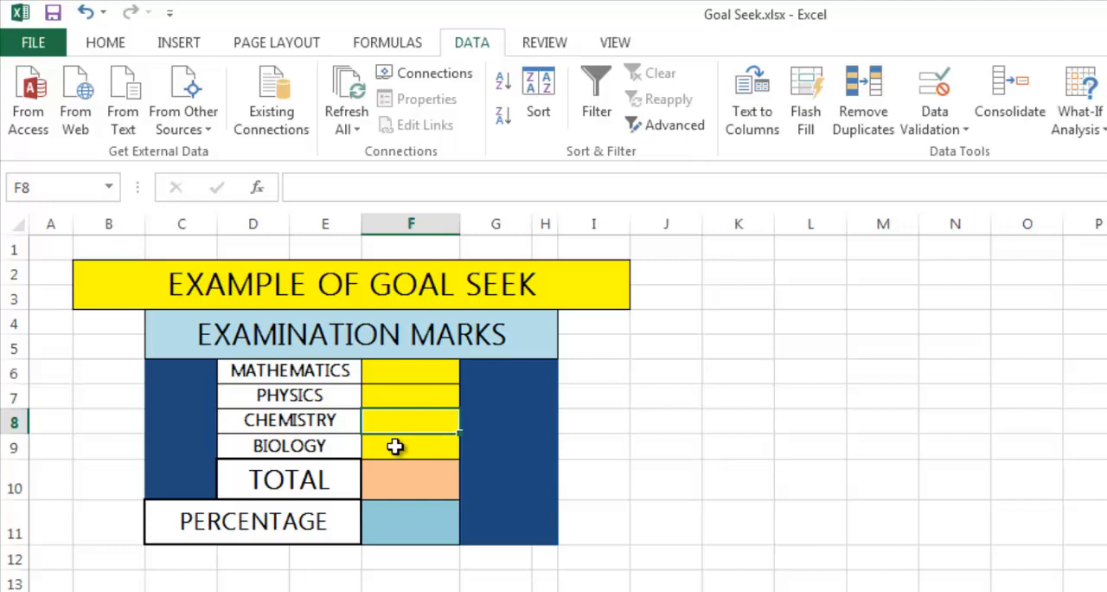
pyautogui.click(396, 494)
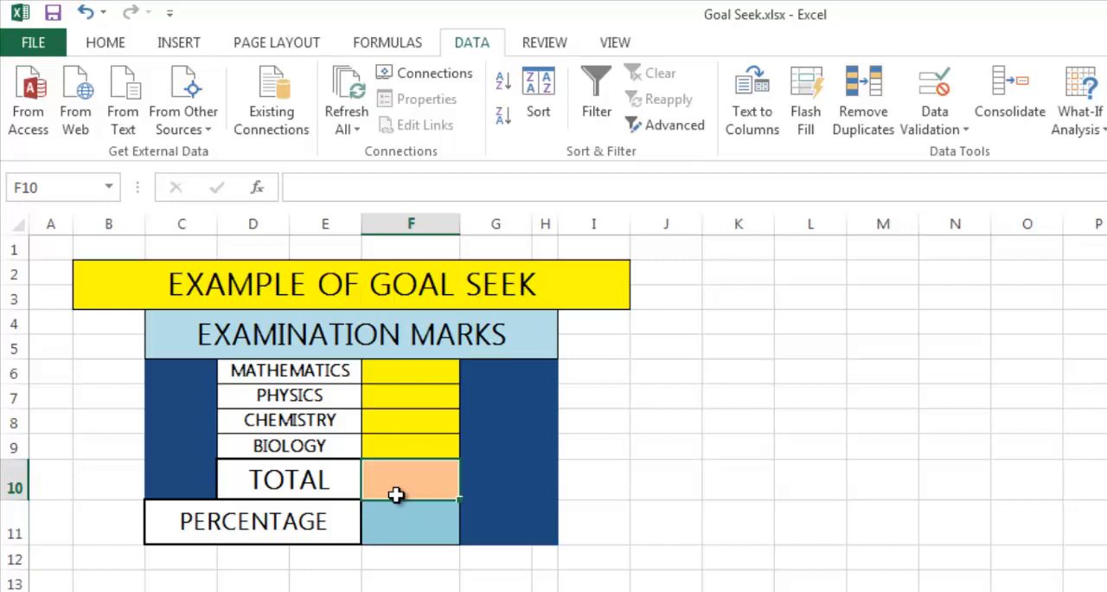
# Enter marks of 90 for Mathematics, 85 for Physics and 75 for Chemistry in cells F6 to F8.
pyautogui.press('Up')
pyautogui.press('Up')
pyautogui.press('Up')
pyautogui.press('Up')
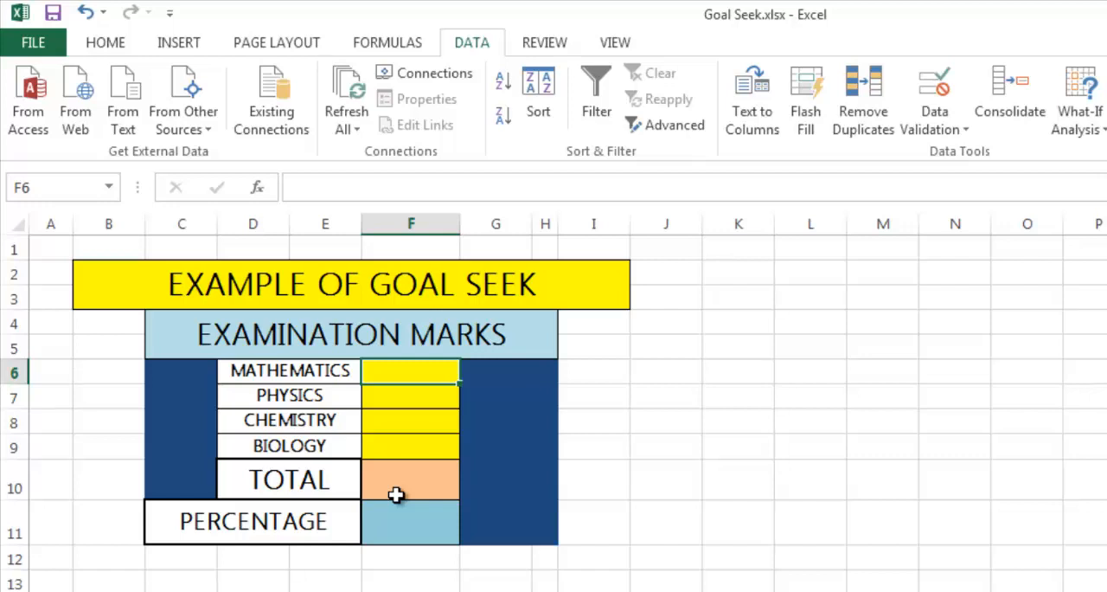
pyautogui.write('90')
pyautogui.press('Return')
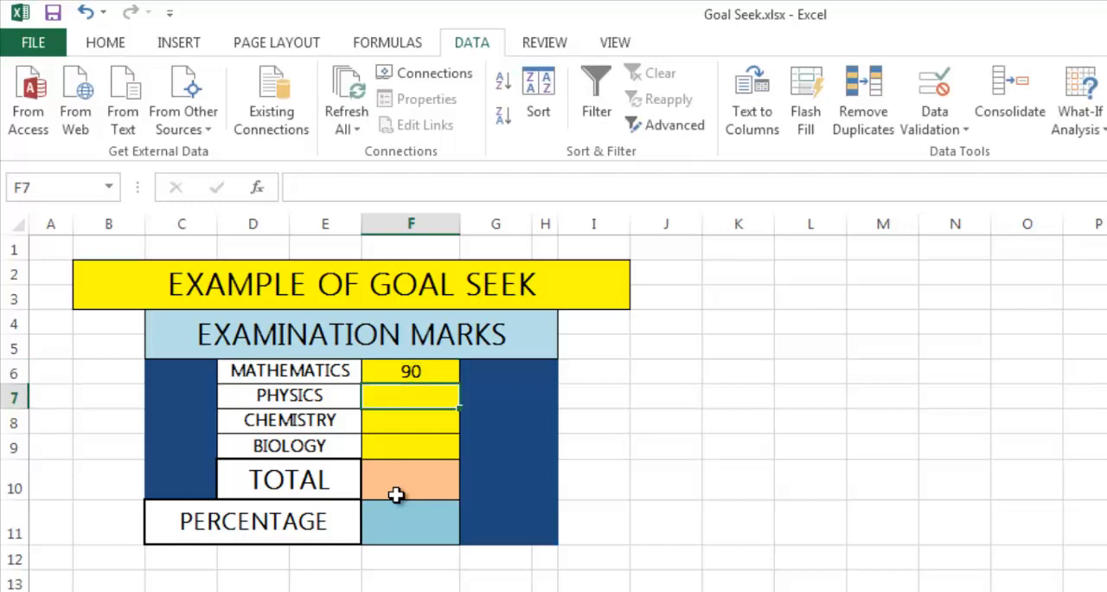
pyautogui.write('85')
pyautogui.press('Return')
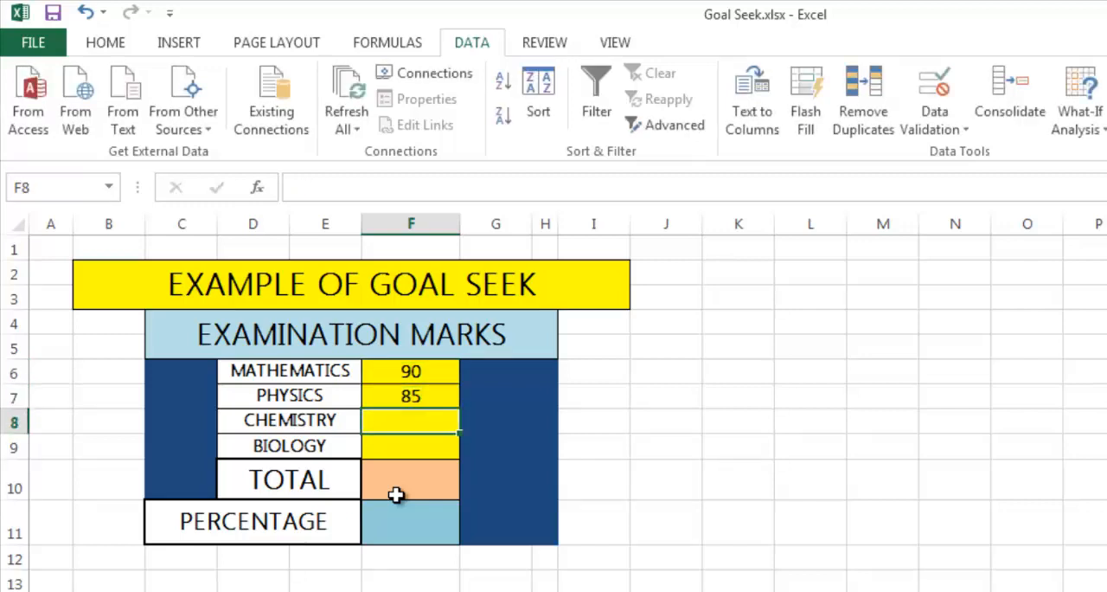
pyautogui.write('75')
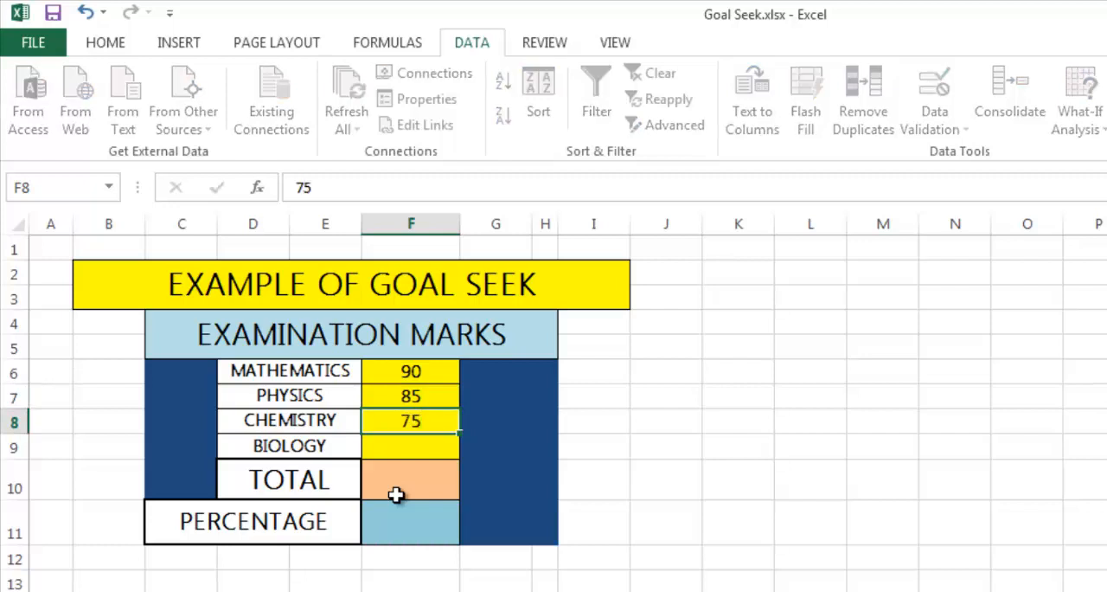
pyautogui.press('Return')
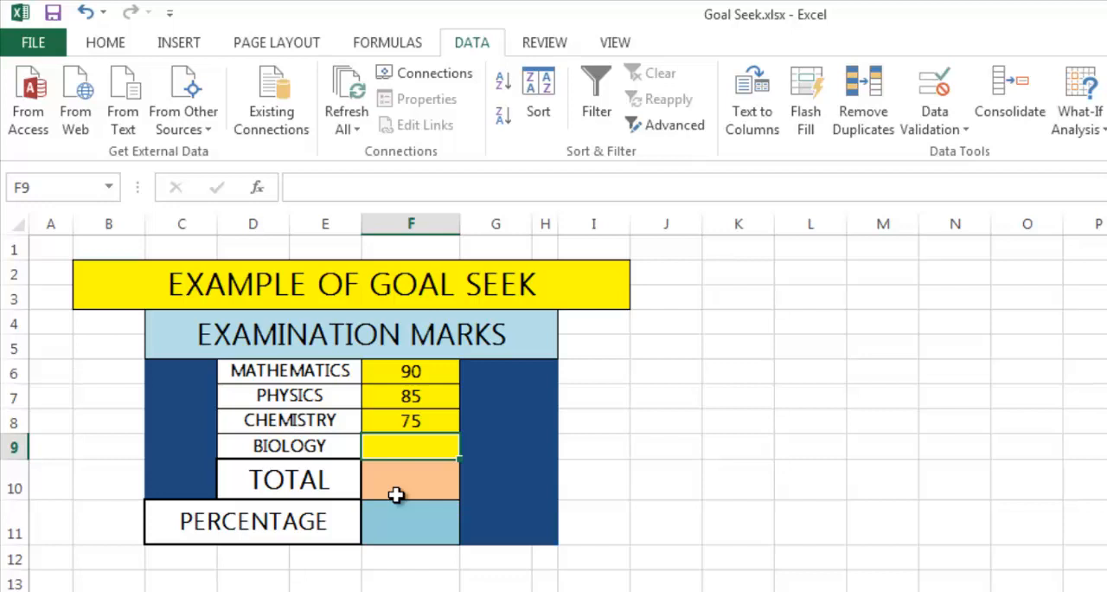
# Calculate the total marks in F10 with a SUM formula over F6:F9, including the empty Biology cell.
pyautogui.click(395, 494)
pyautogui.write('=su')
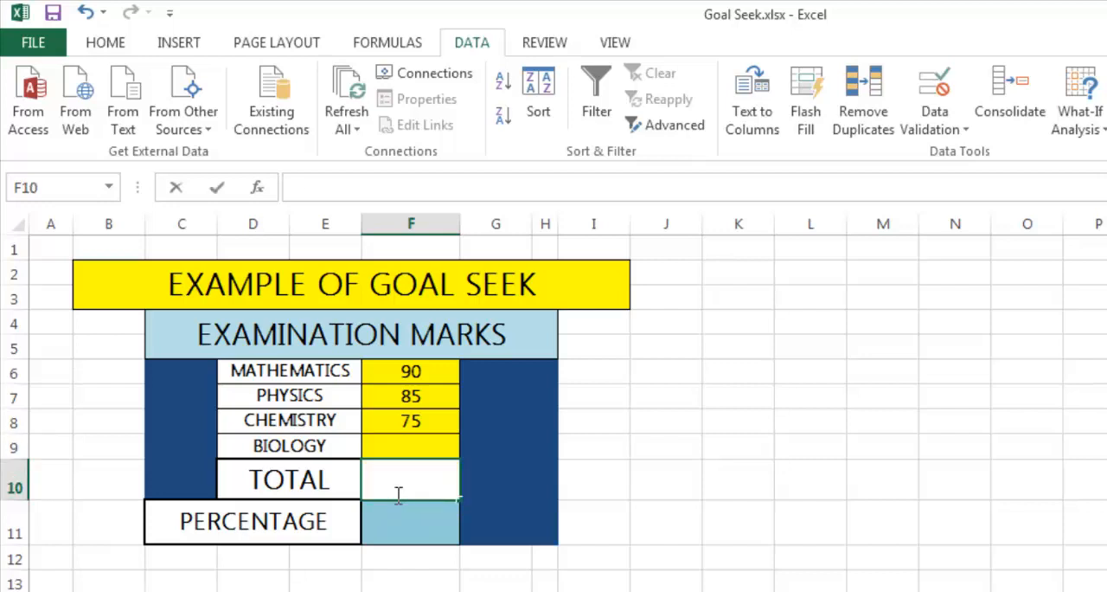
pyautogui.write('m(')
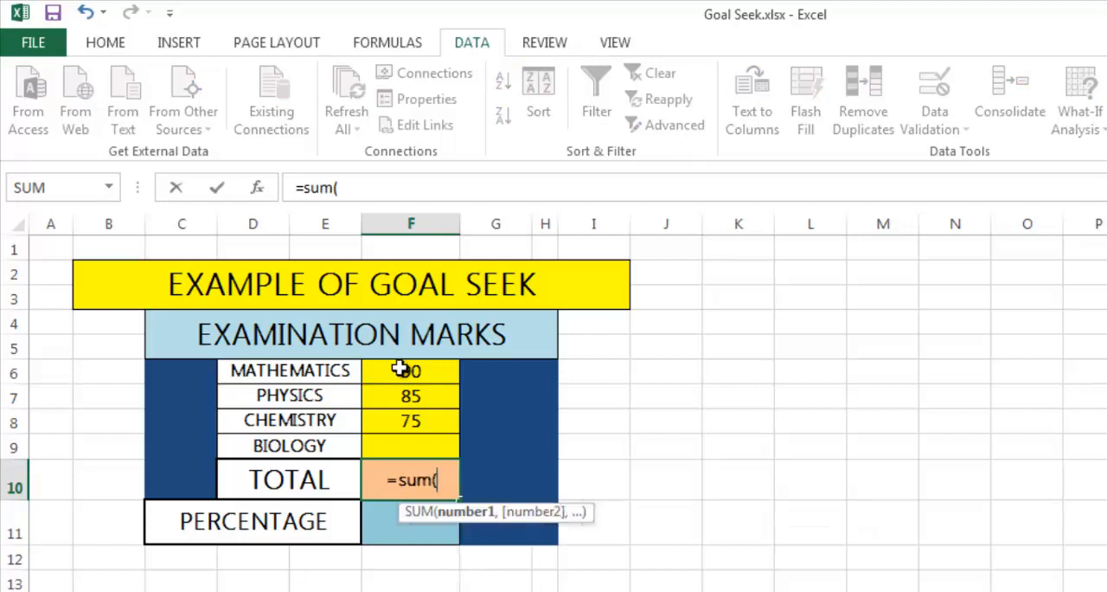
pyautogui.moveTo(400, 368); pyautogui.dragTo(392, 441)
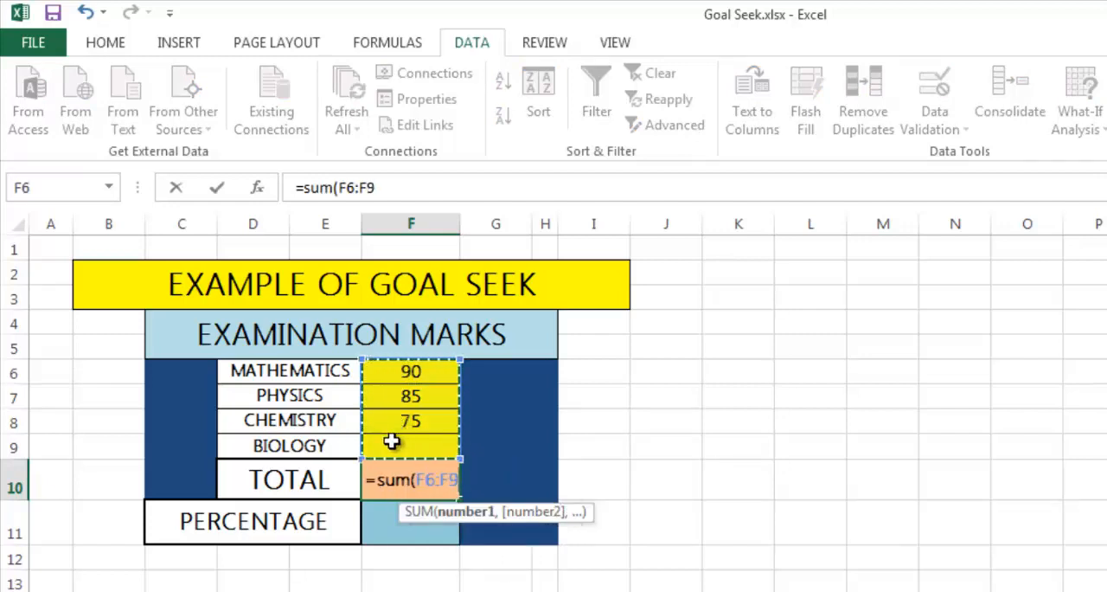
pyautogui.write(')')
pyautogui.press('Return')
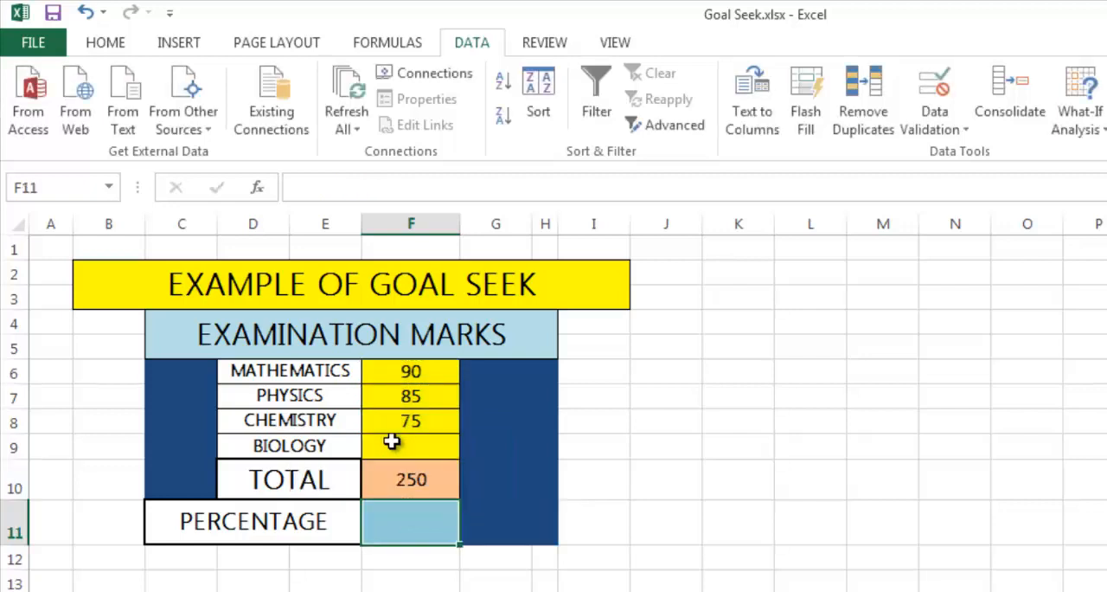
pyautogui.press('Up')
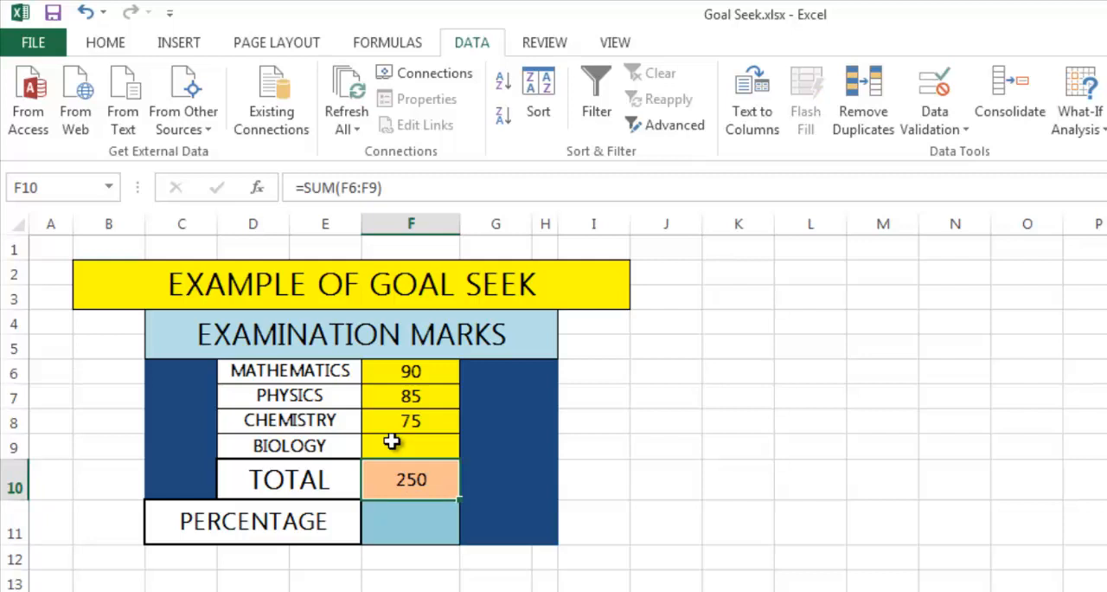
# Calculate the percentage in F11 with the formula =F10/400*100.
pyautogui.press('Down')
pyautogui.write('=')
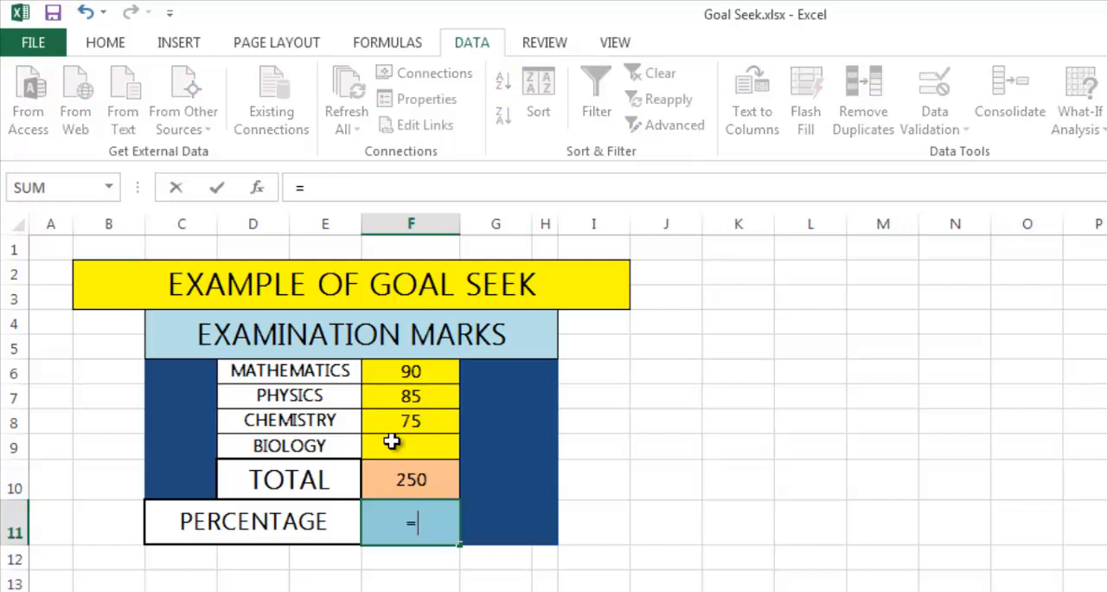
pyautogui.click(439, 481)
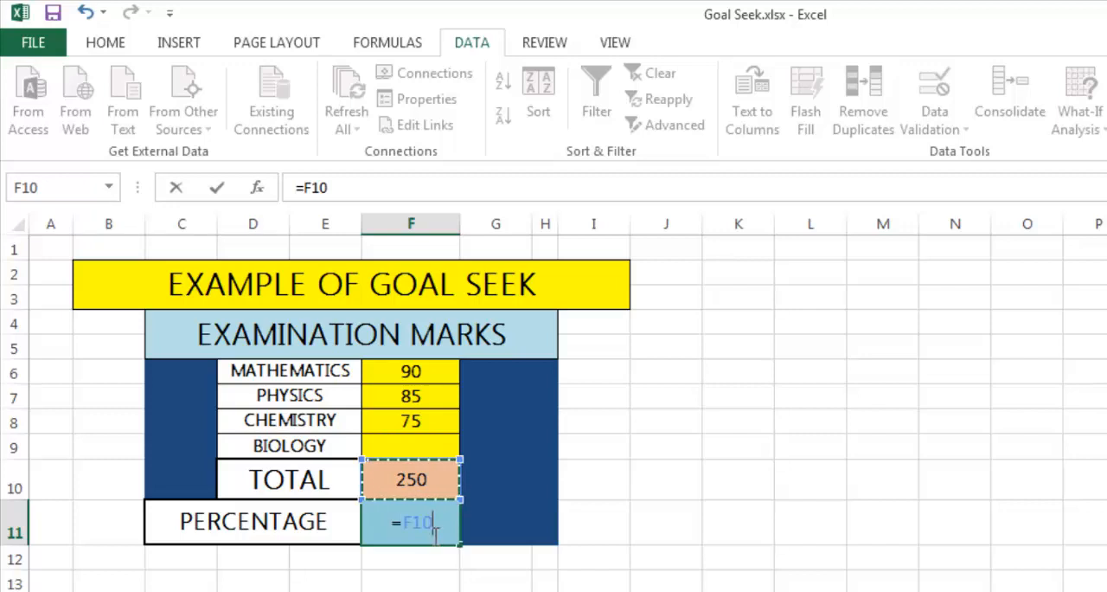
pyautogui.write('/')
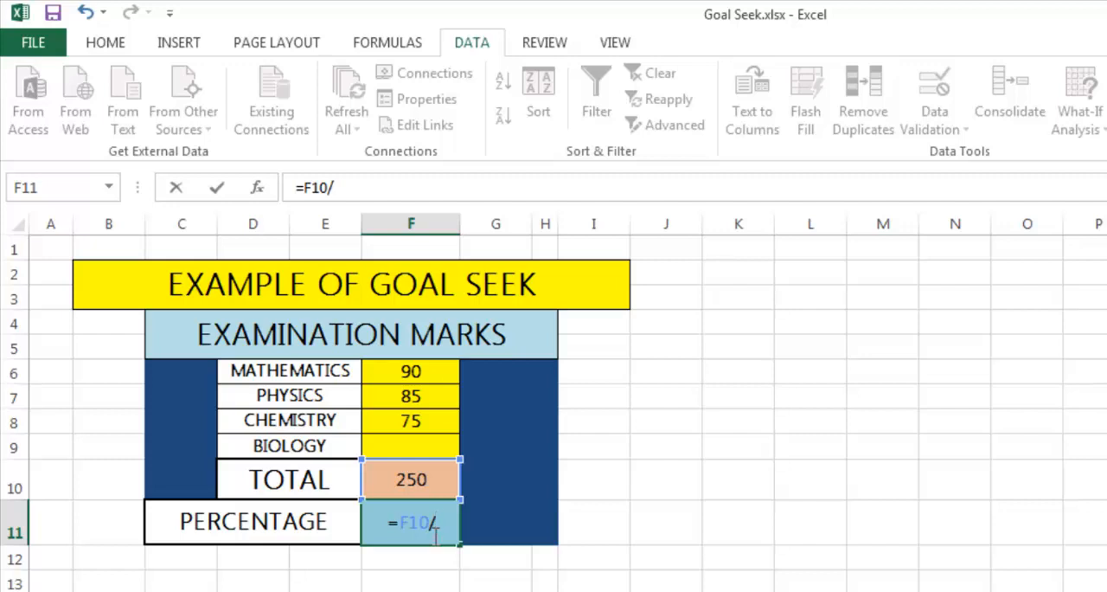
pyautogui.write('400*')
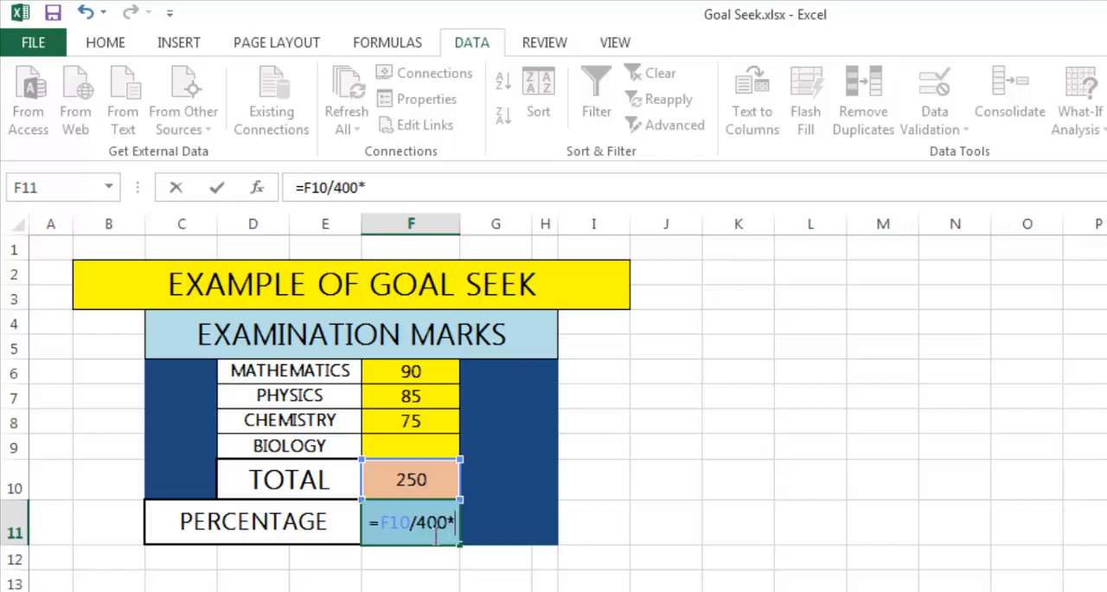
pyautogui.write('100')
pyautogui.press('Return')
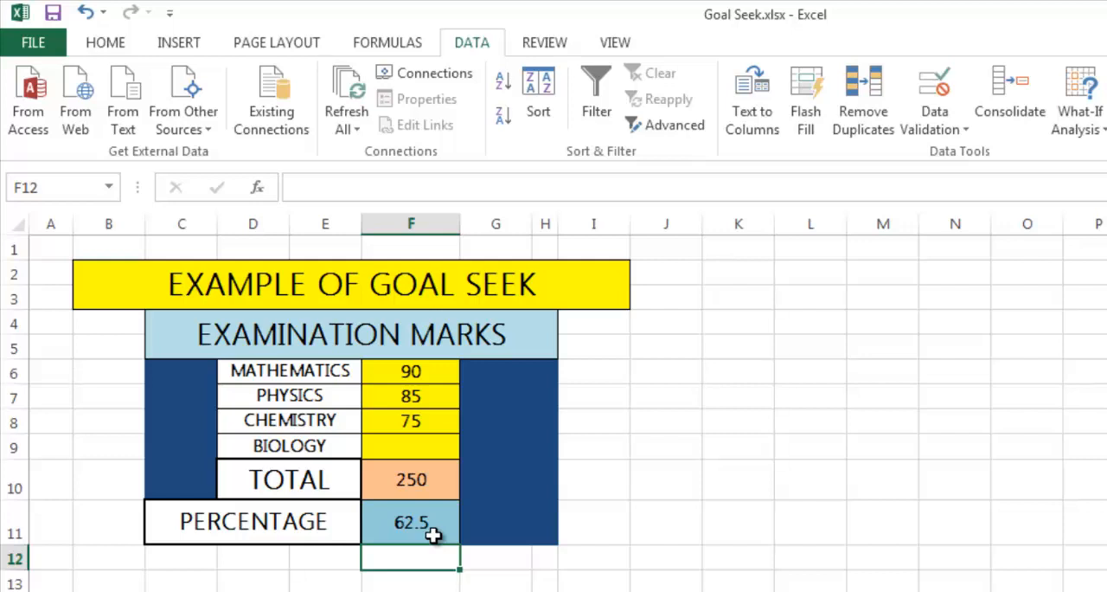
# Note the target percentage 85 in the empty cell L7 beside the marks table.
pyautogui.click(810, 389)
pyautogui.write('85')
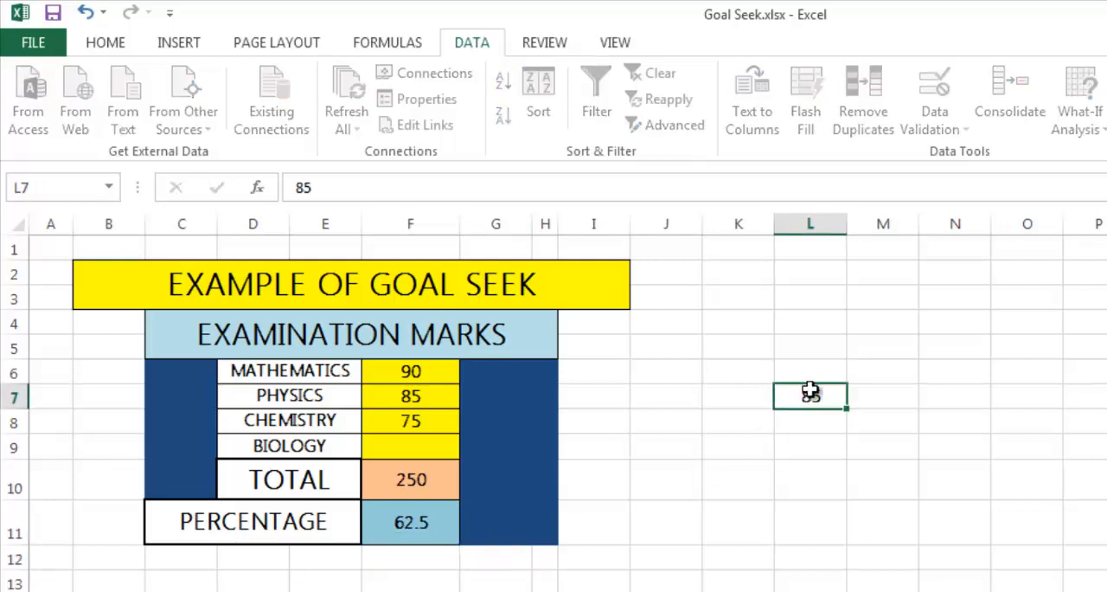
pyautogui.press('Return')
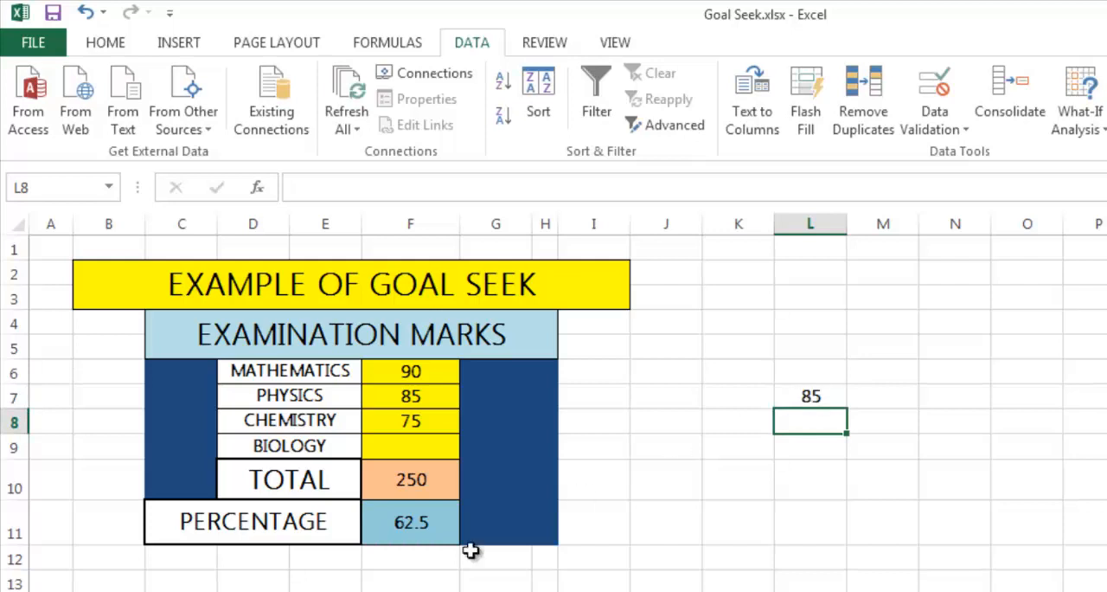
pyautogui.click(436, 531)
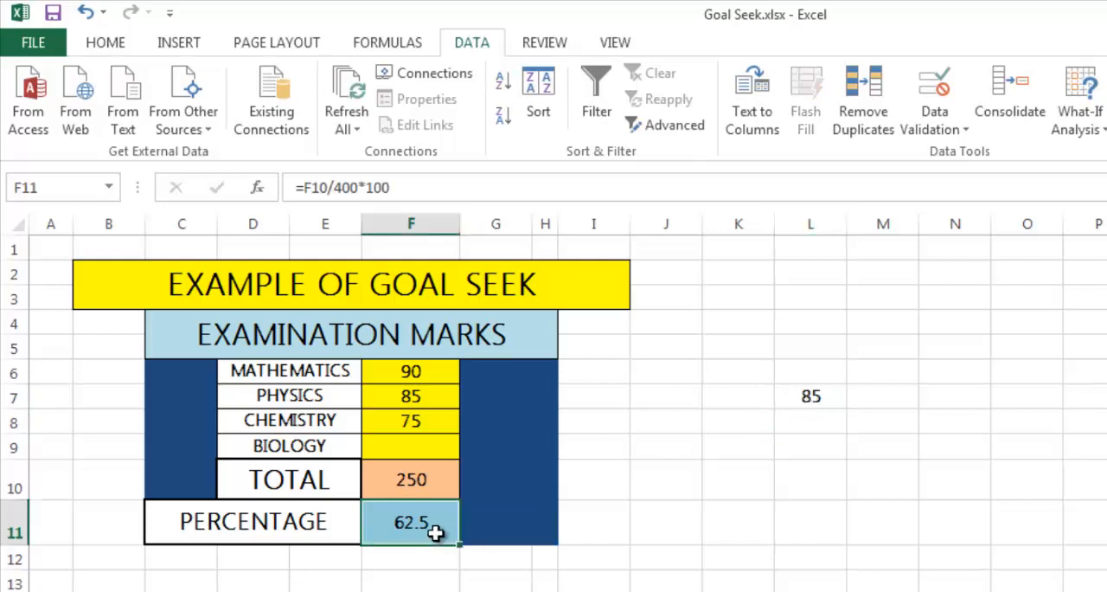
pyautogui.click(412, 450)
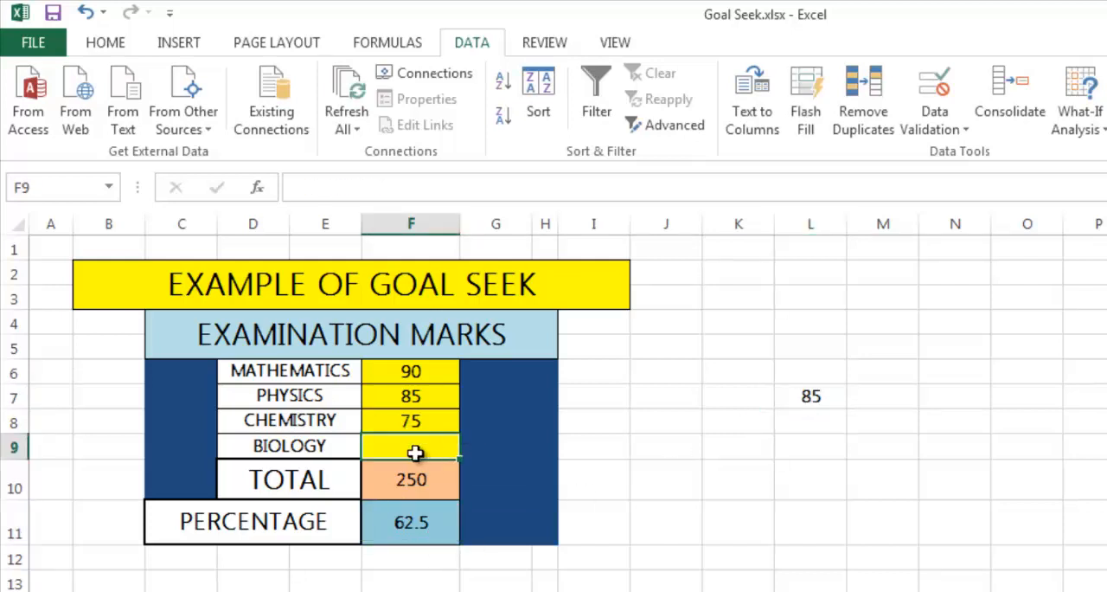
pyautogui.click(111, 43)
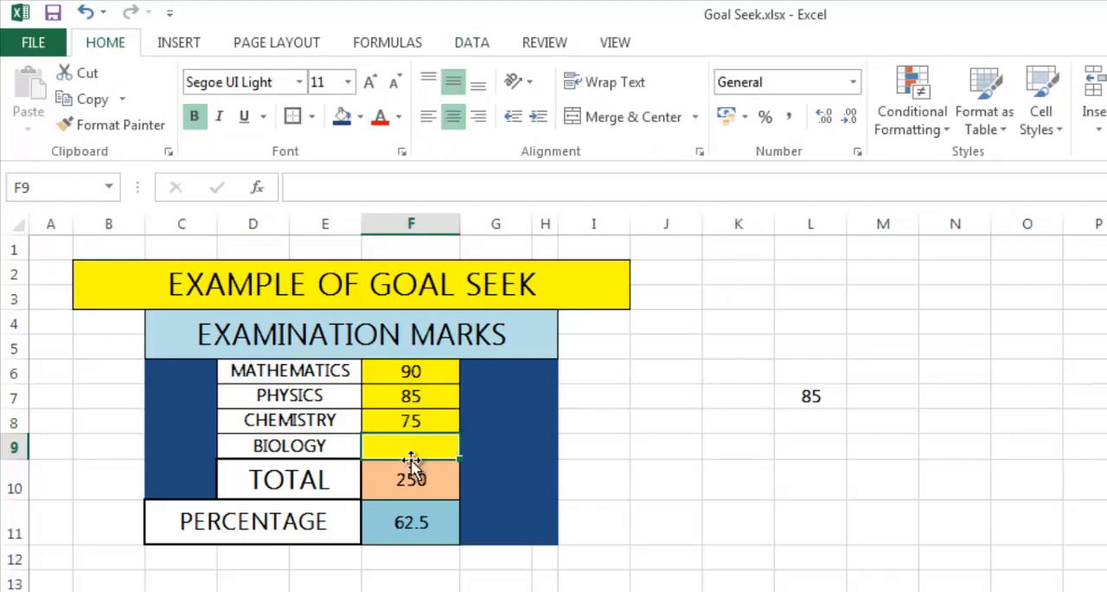
pyautogui.click(400, 518)
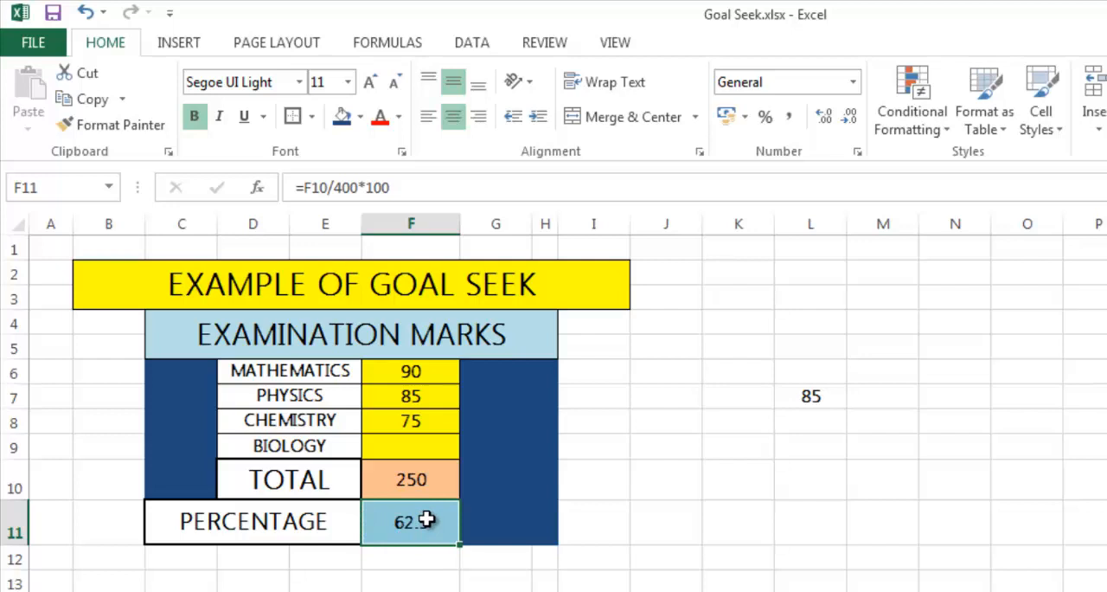
pyautogui.click(415, 449)
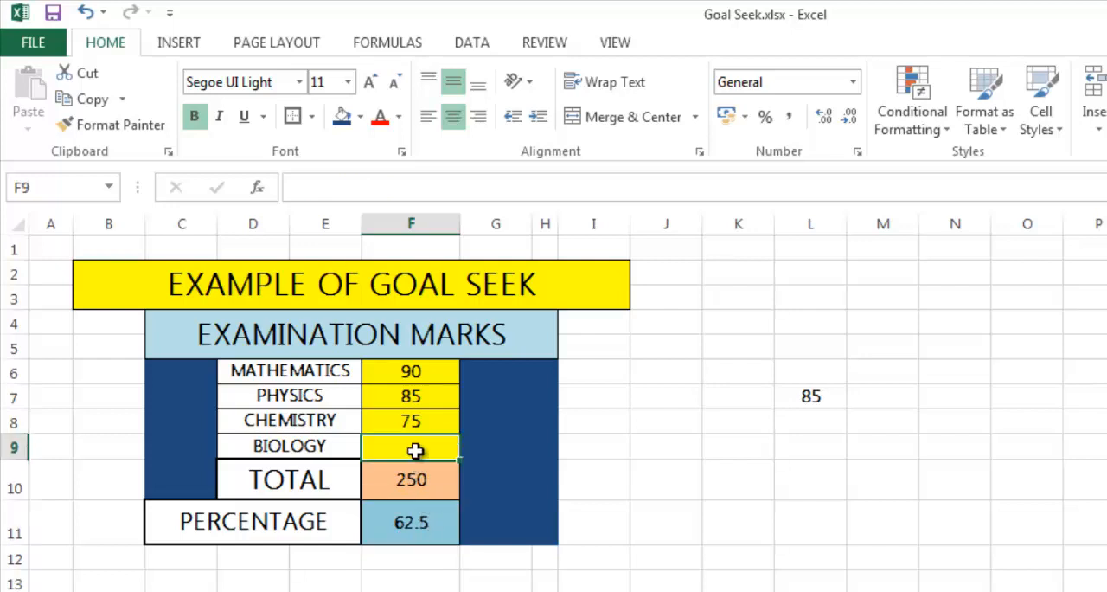
pyautogui.click(388, 42)
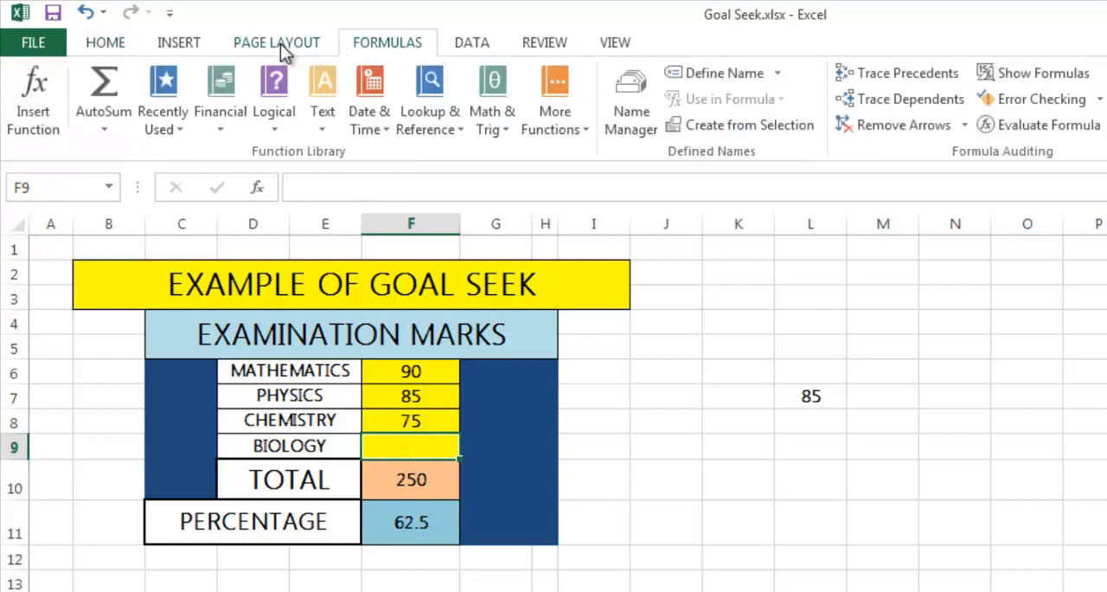
# Open Goal Seek with the percentage cell F11 as the set cell, and move its dialog clear of the table.
pyautogui.click(417, 531)
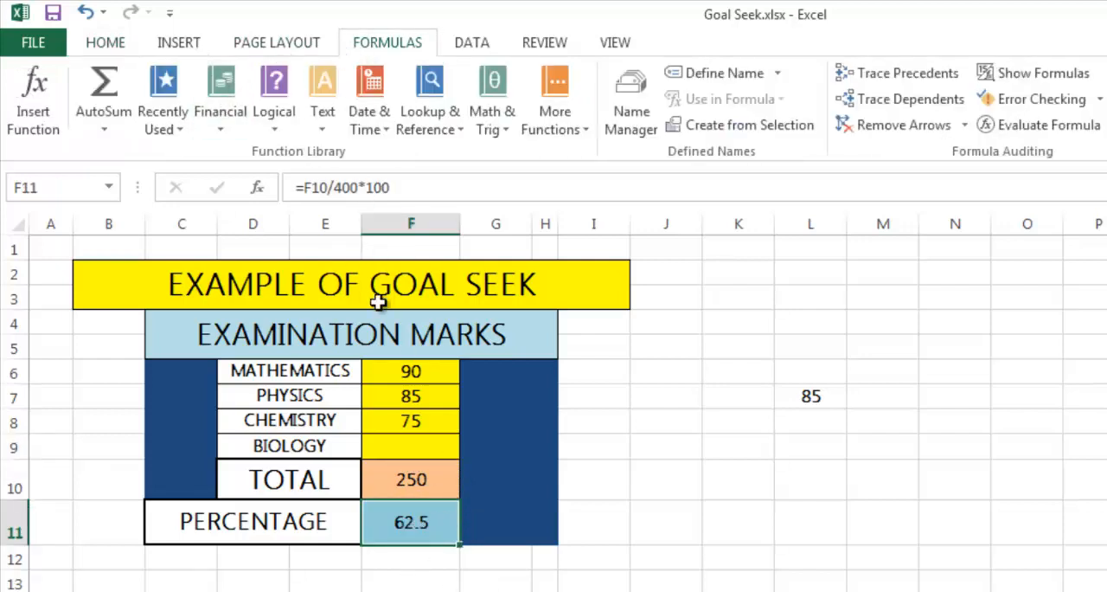
pyautogui.click(474, 43)
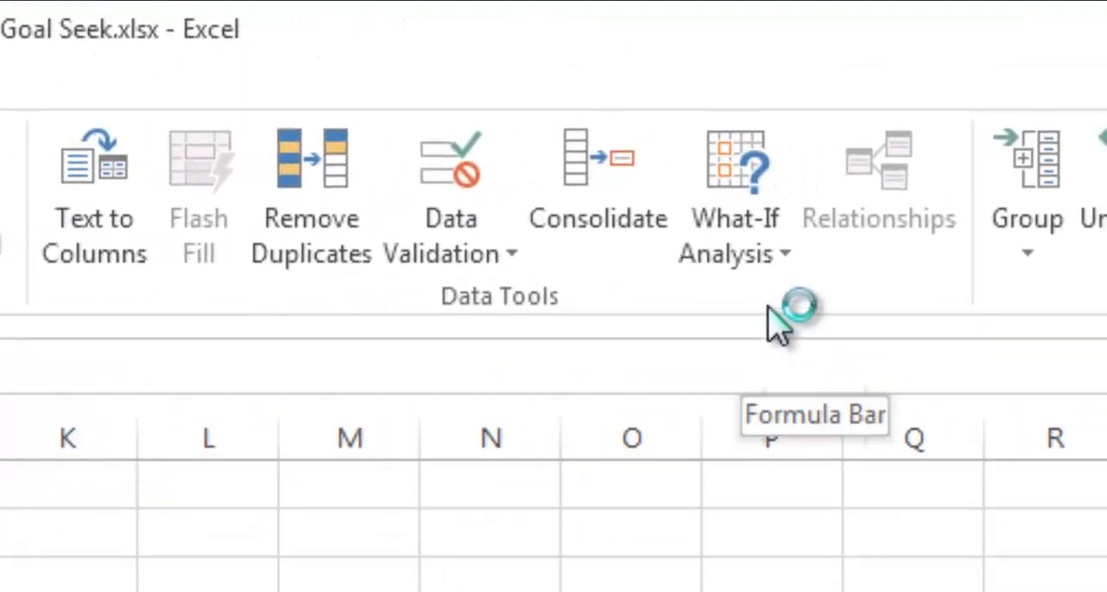
pyautogui.click(832, 250)
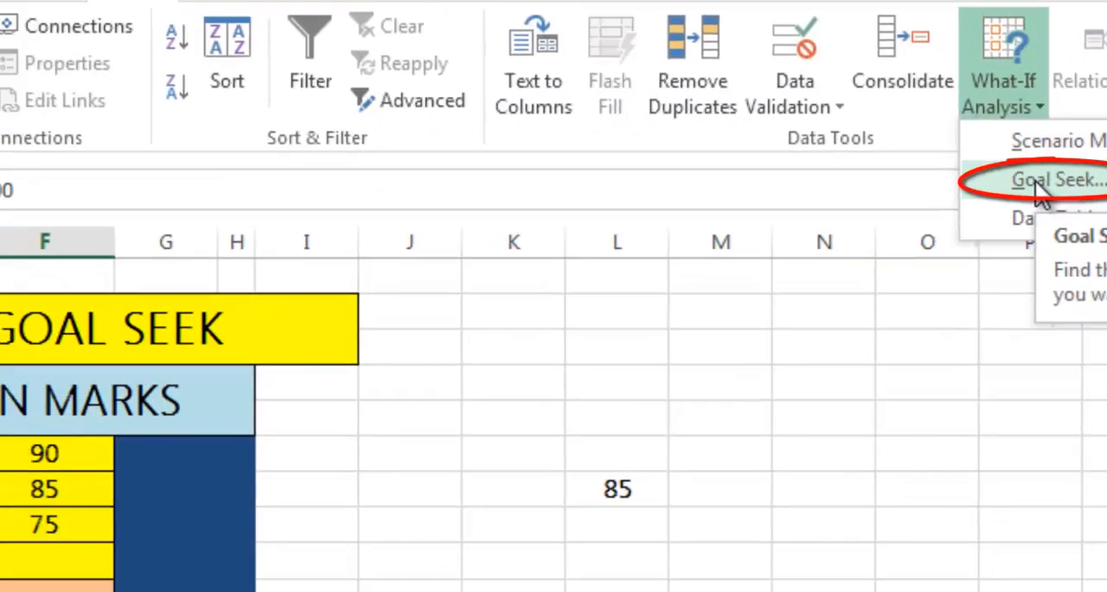
pyautogui.click(809, 353)
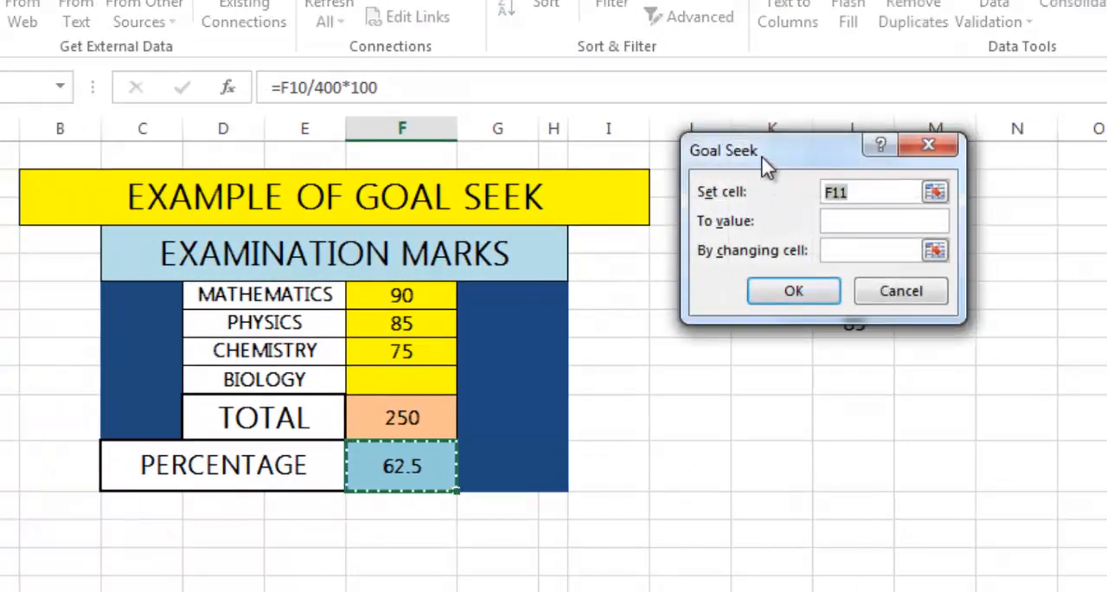
pyautogui.moveTo(767, 165); pyautogui.dragTo(769, 260)
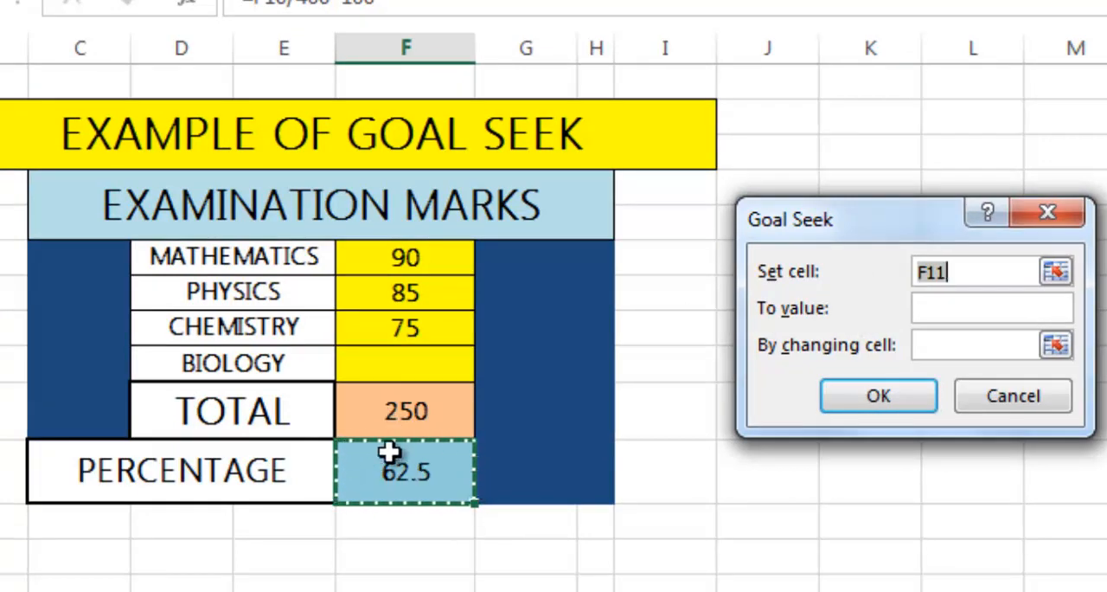
# Run Goal Seek to bring the percentage to 85 by changing the Biology mark in F9, and keep the result.
pyautogui.click(942, 305)
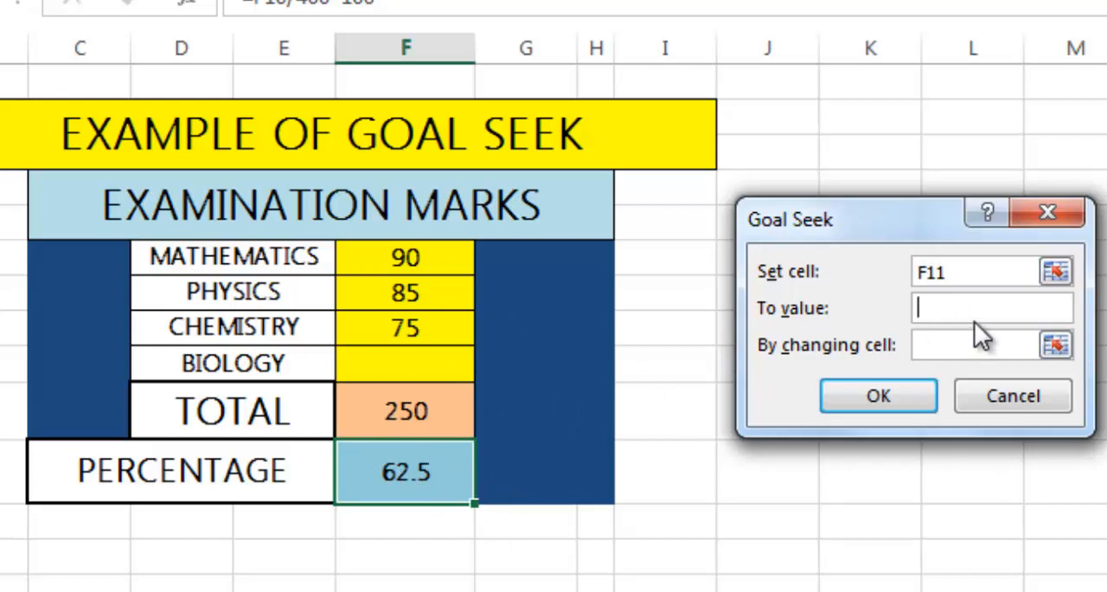
pyautogui.write('85')
pyautogui.click(957, 345)
pyautogui.click(416, 361)
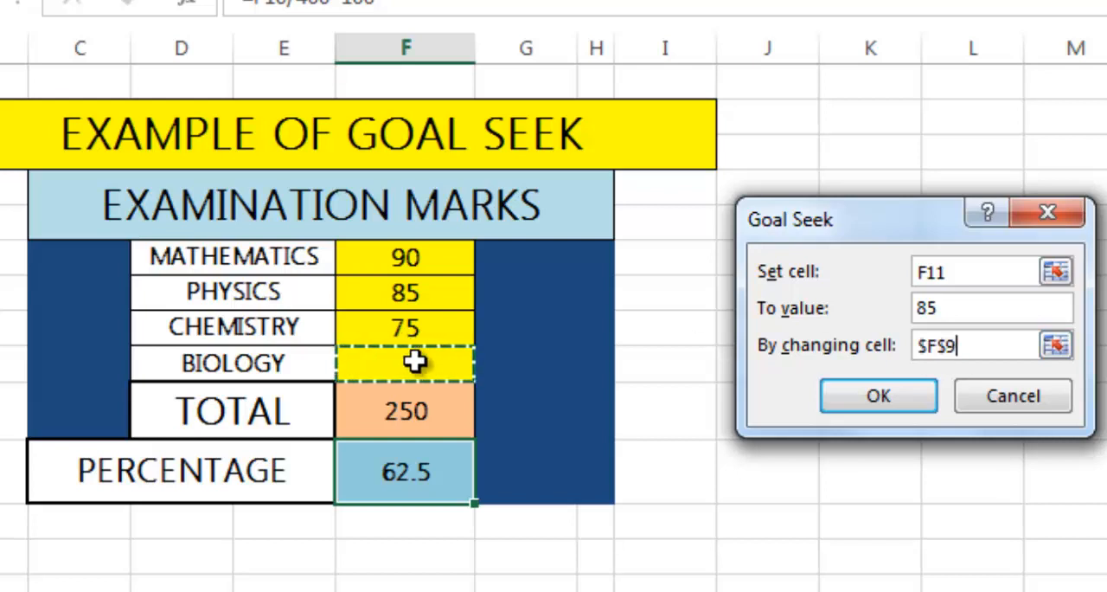
pyautogui.click(957, 271)
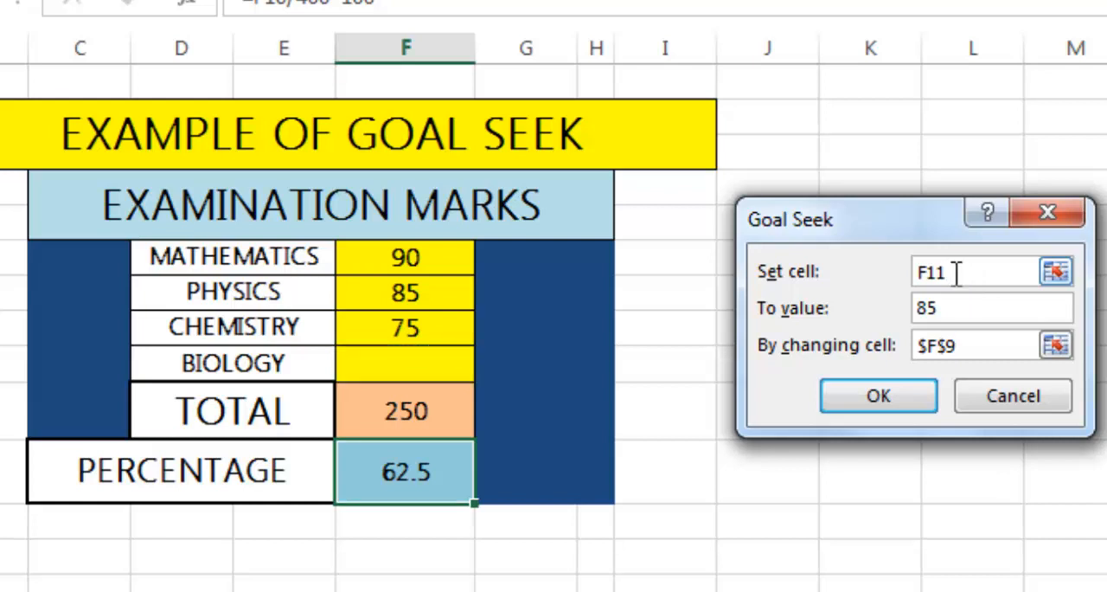
pyautogui.click(985, 312)
pyautogui.click(965, 347)
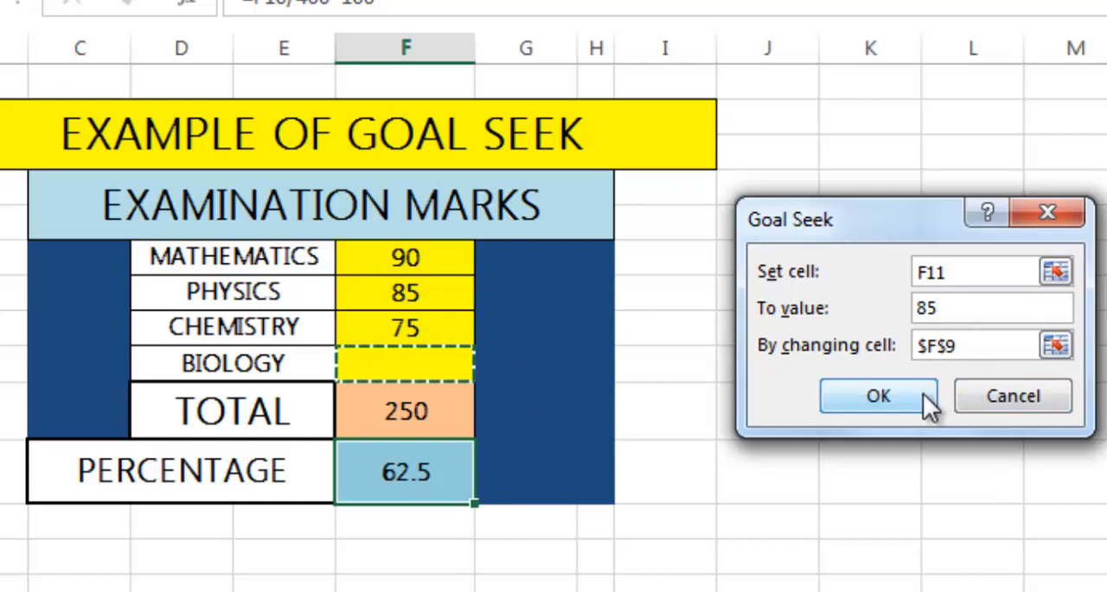
pyautogui.click(893, 394)
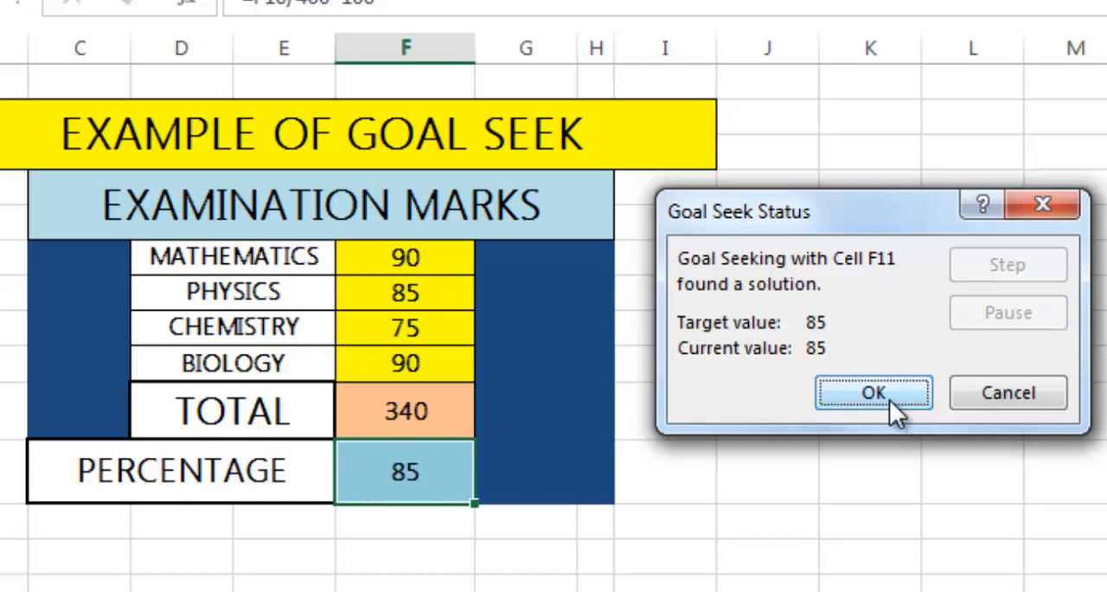
pyautogui.click(890, 398)
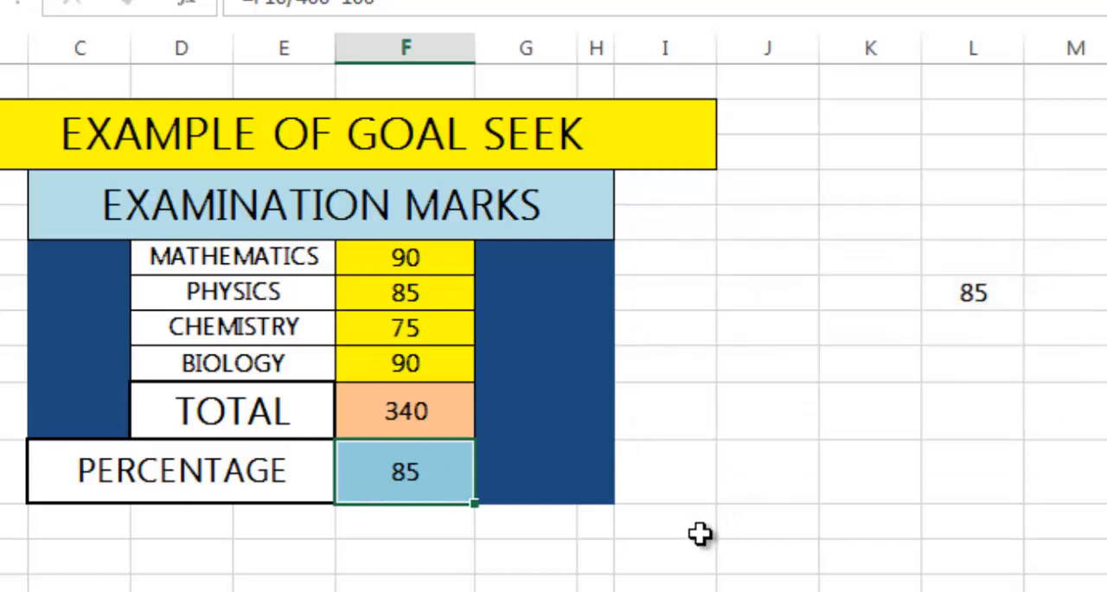